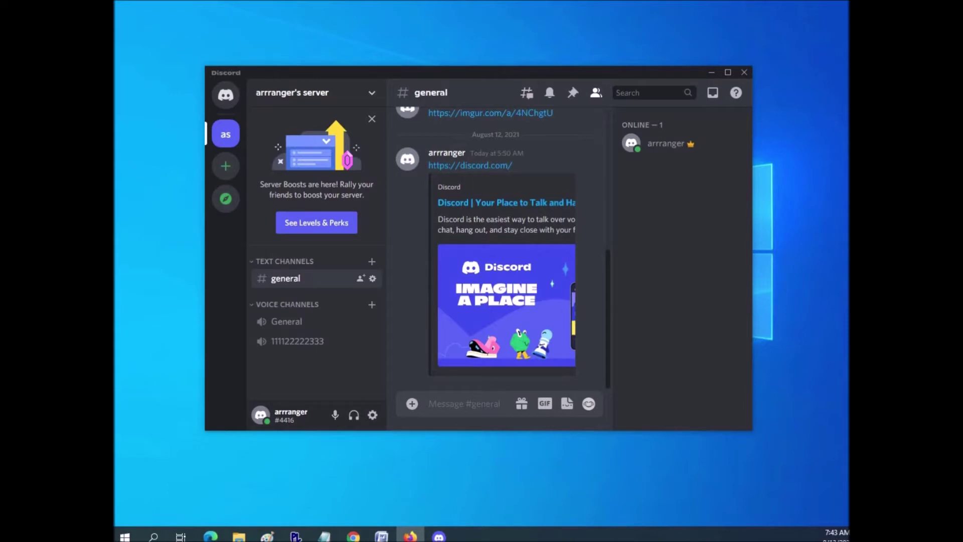
{"action": "key", "text": "alt+Tab"}
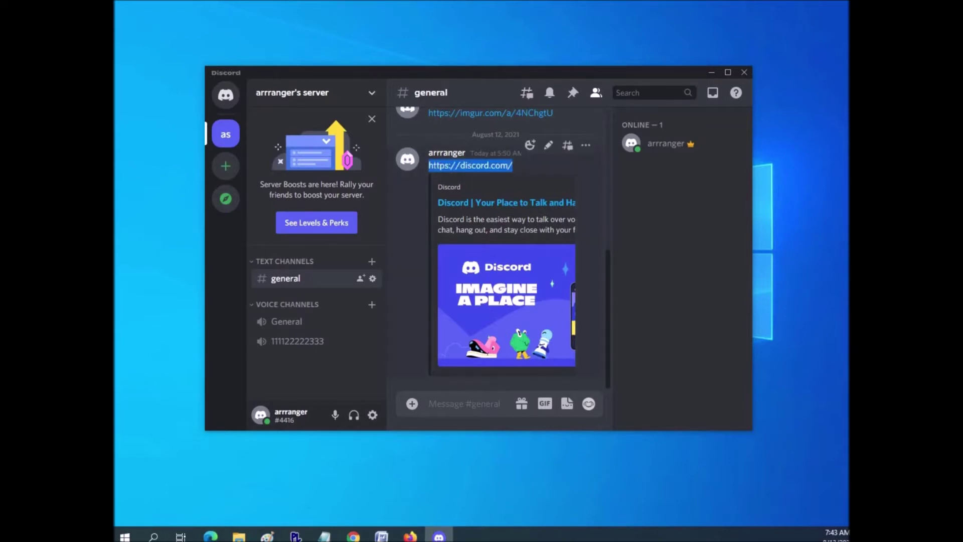
{"action": "left_click_drag", "start_coordinate": [513, 165], "coordinate": [428, 165]}
{"action": "key", "text": "super+c"}
{"action": "right_click", "coordinate": [429, 165]}
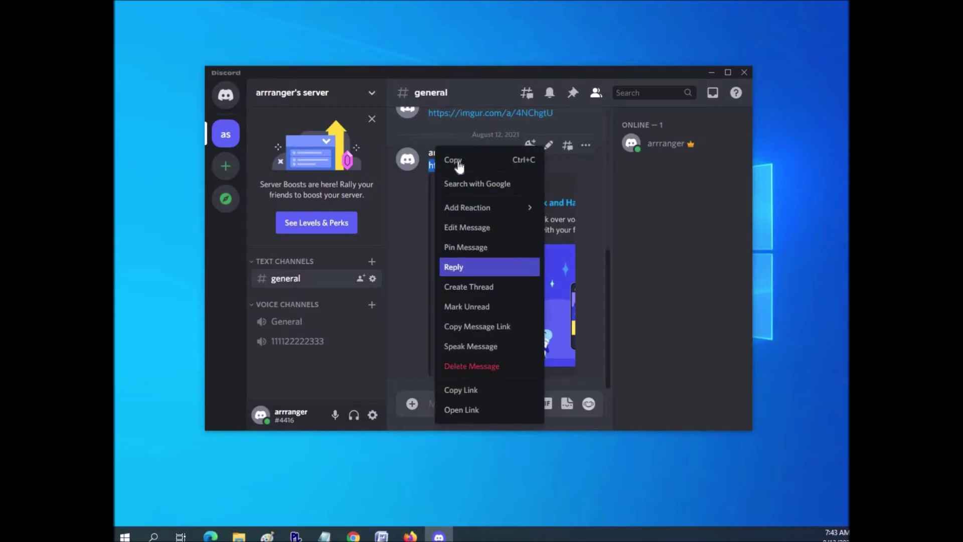
{"action": "left_click", "coordinate": [743, 111]}
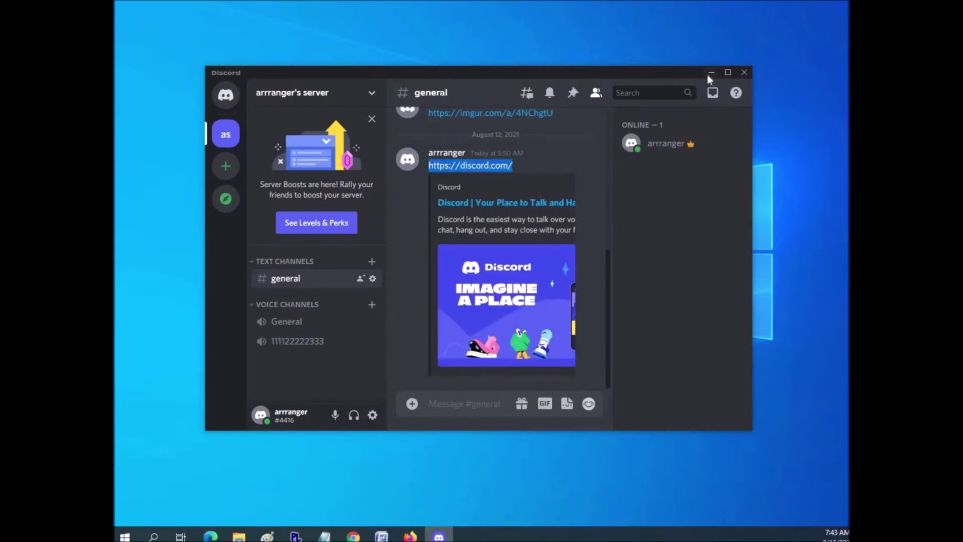
{"action": "key", "text": "super+d"}
{"action": "left_click", "coordinate": [355, 315]}
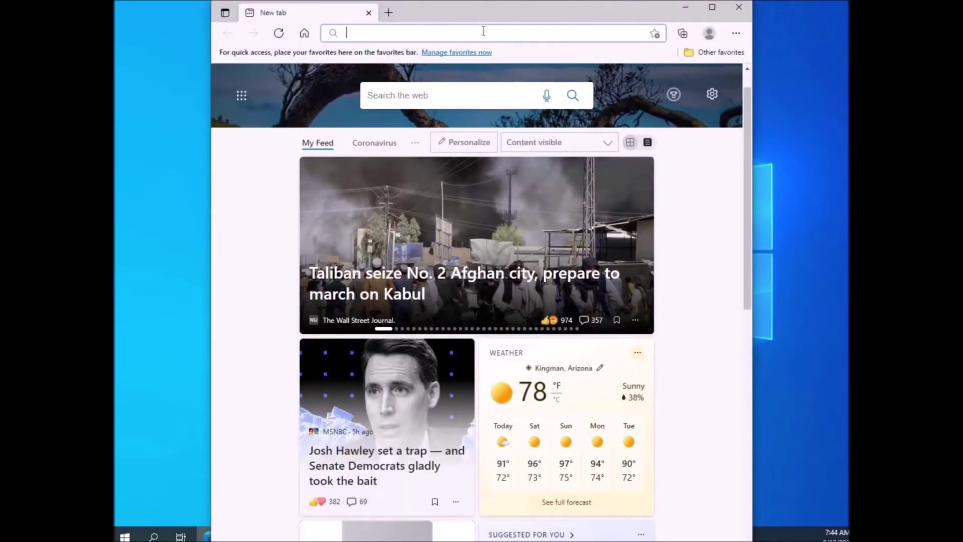
{"action": "left_click", "coordinate": [484, 34]}
{"action": "right_click", "coordinate": [484, 34]}
{"action": "left_click", "coordinate": [550, 146]}
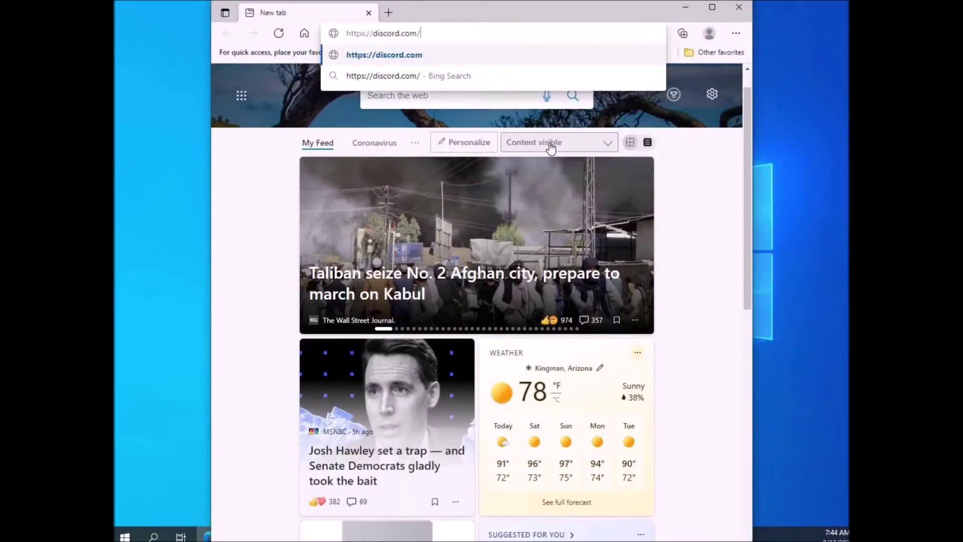
{"action": "key", "text": "Return"}
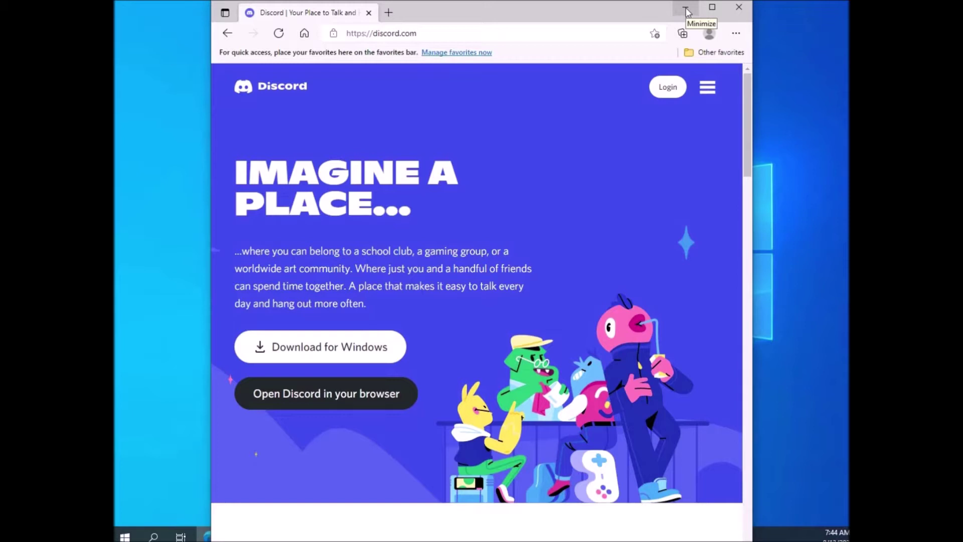
{"action": "left_click", "coordinate": [685, 8]}
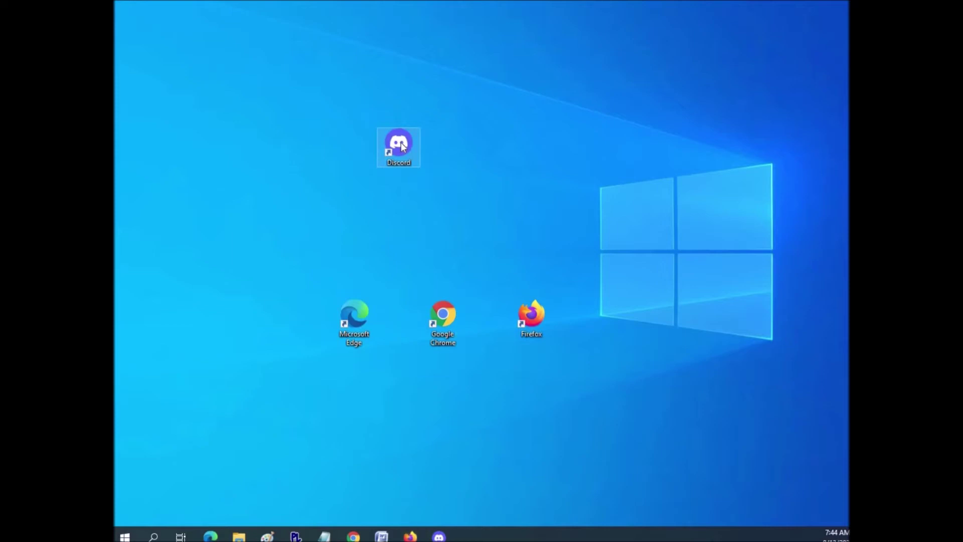
- Look at the Run as administrator option for the Discord desktop shortcut and for the Discord app in Windows search
{"action": "right_click", "coordinate": [402, 143]}
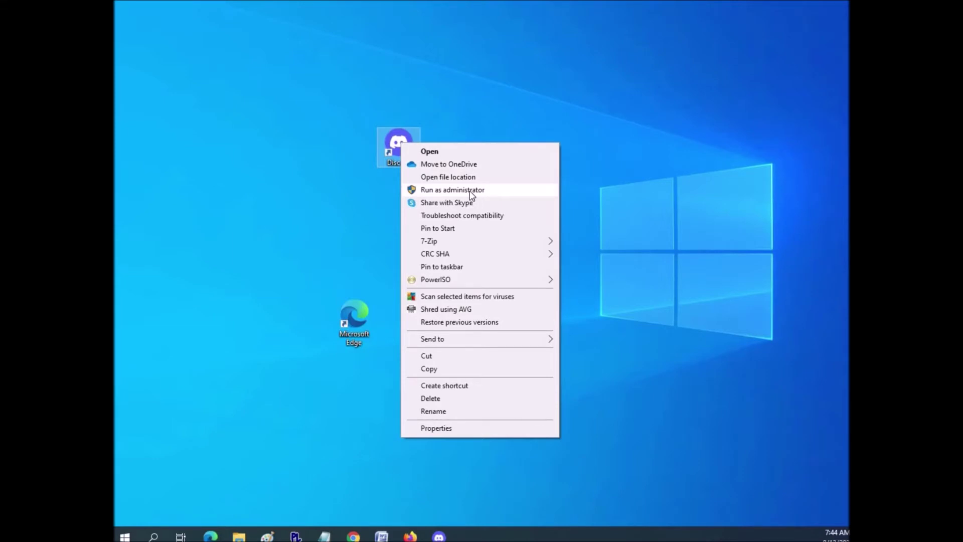
{"action": "left_click", "coordinate": [292, 207]}
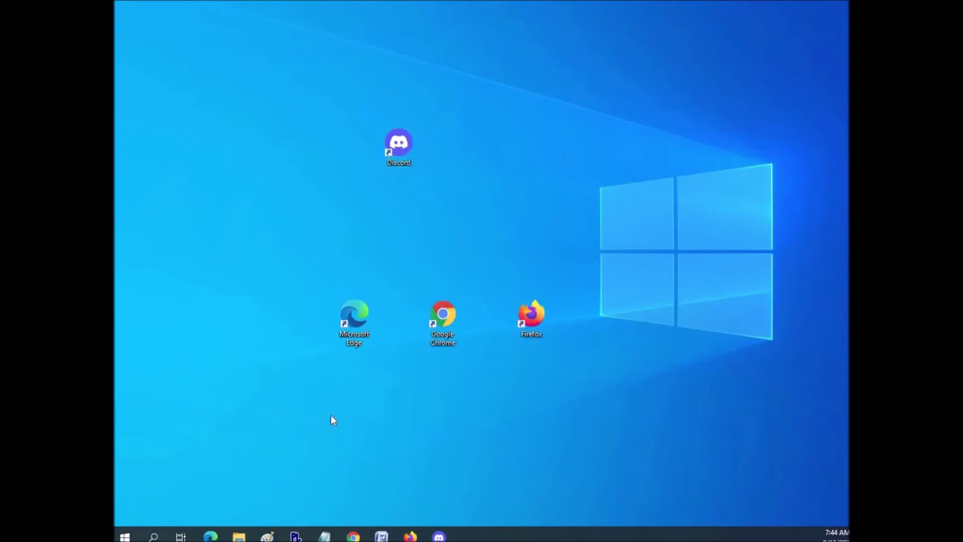
{"action": "left_click", "coordinate": [153, 536]}
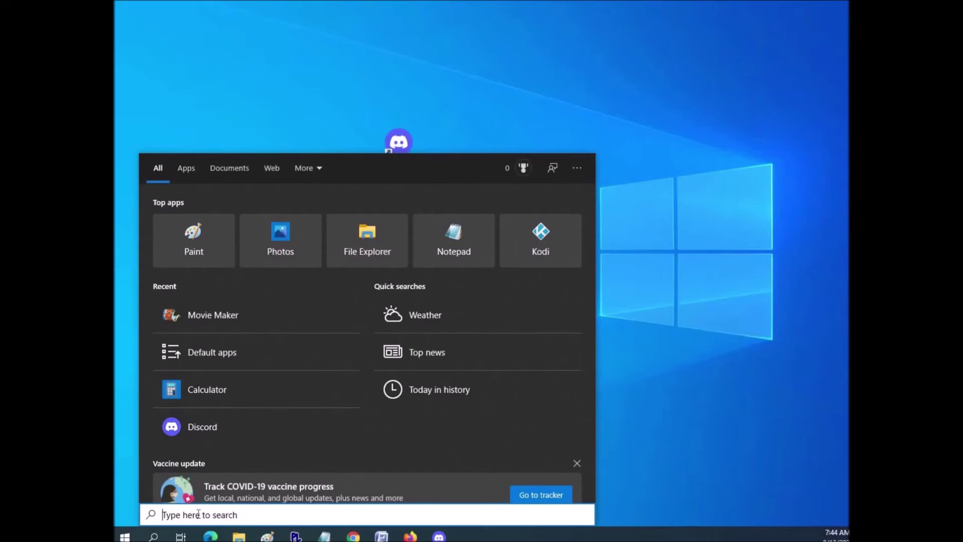
{"action": "type", "text": "discor"}
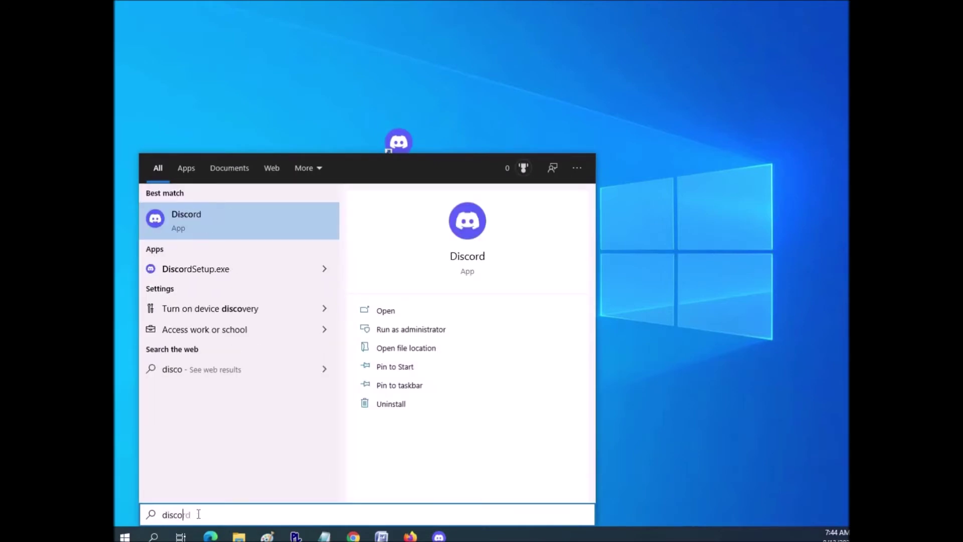
{"action": "right_click", "coordinate": [200, 214]}
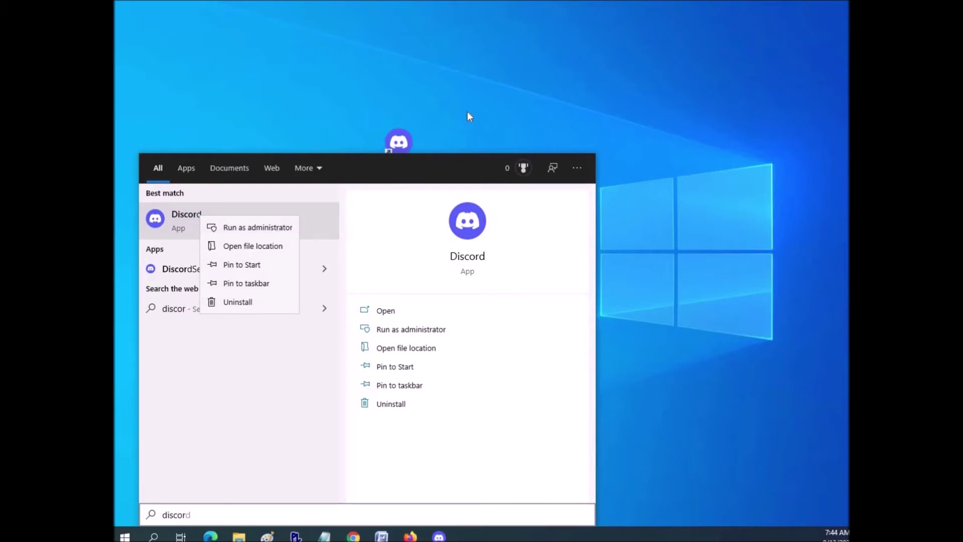
{"action": "left_click", "coordinate": [500, 119]}
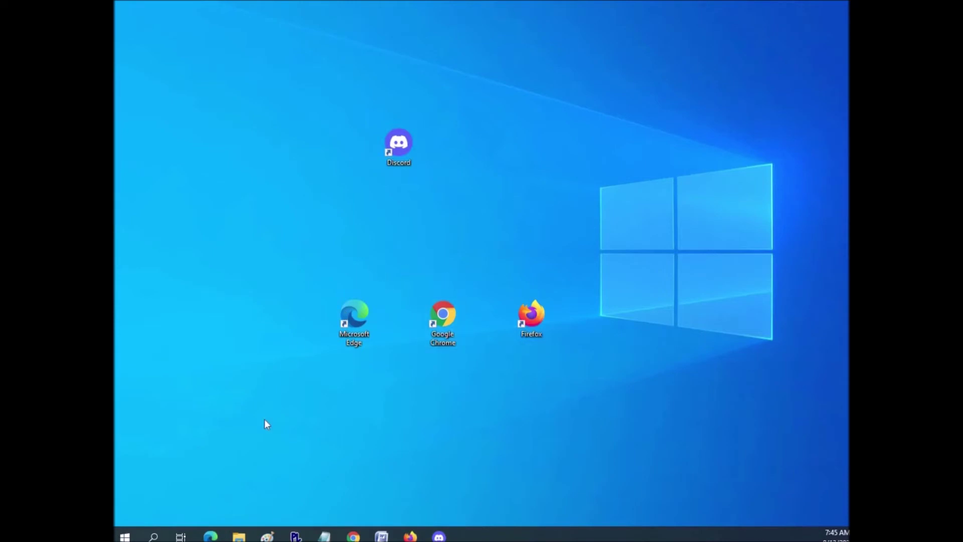
- Look at the available default web browsers in the Windows Default apps settings and close Settings
{"action": "left_click", "coordinate": [154, 536]}
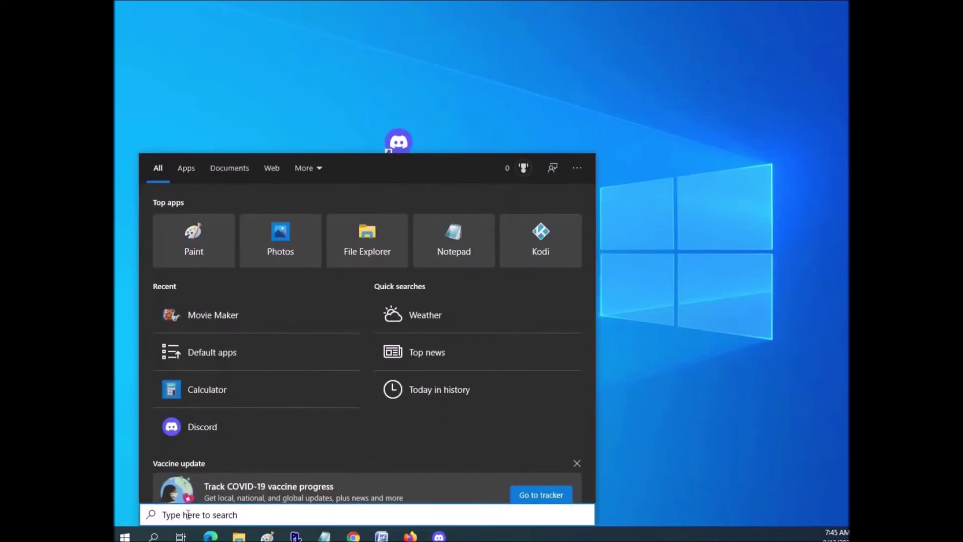
{"action": "type", "text": "defua"}
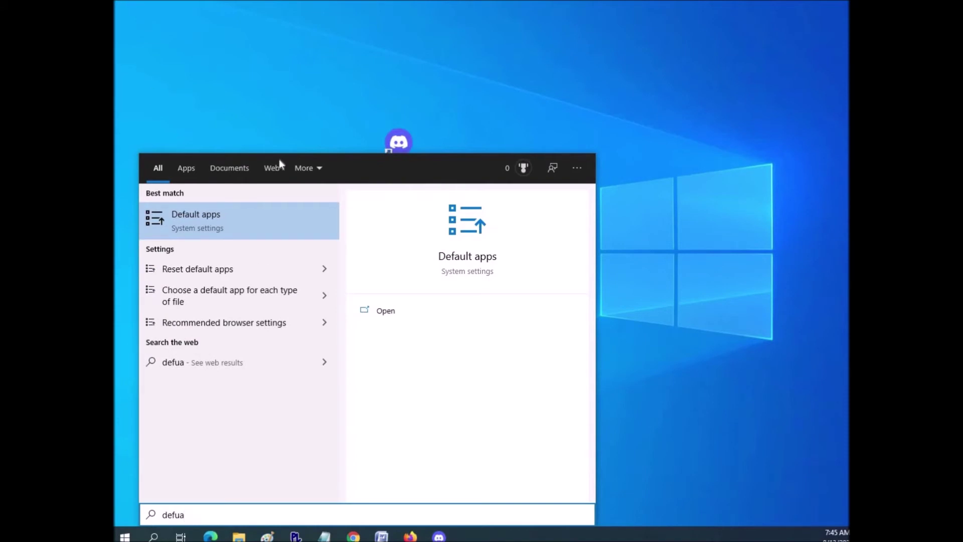
{"action": "left_click", "coordinate": [330, 228]}
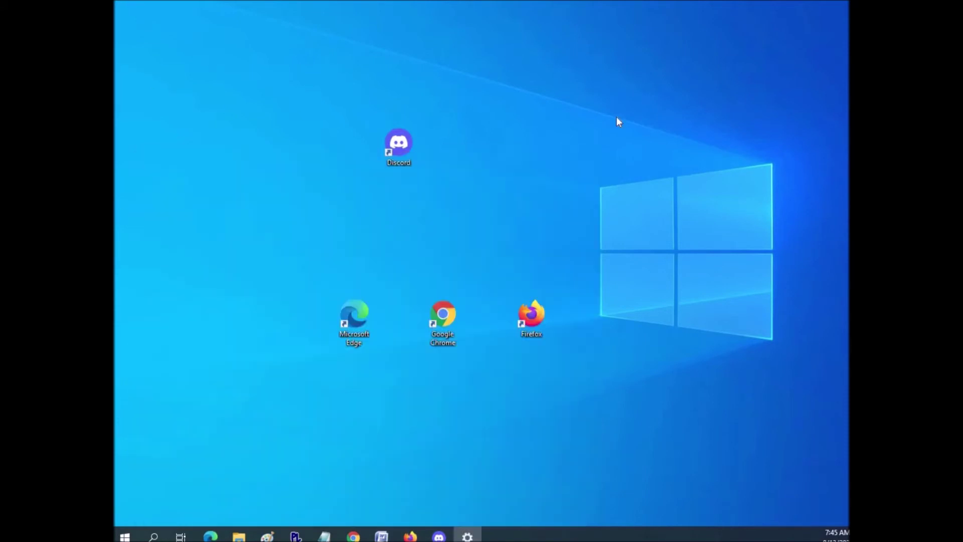
{"action": "scroll", "coordinate": [484, 288], "scroll_direction": "down", "scroll_amount": 5}
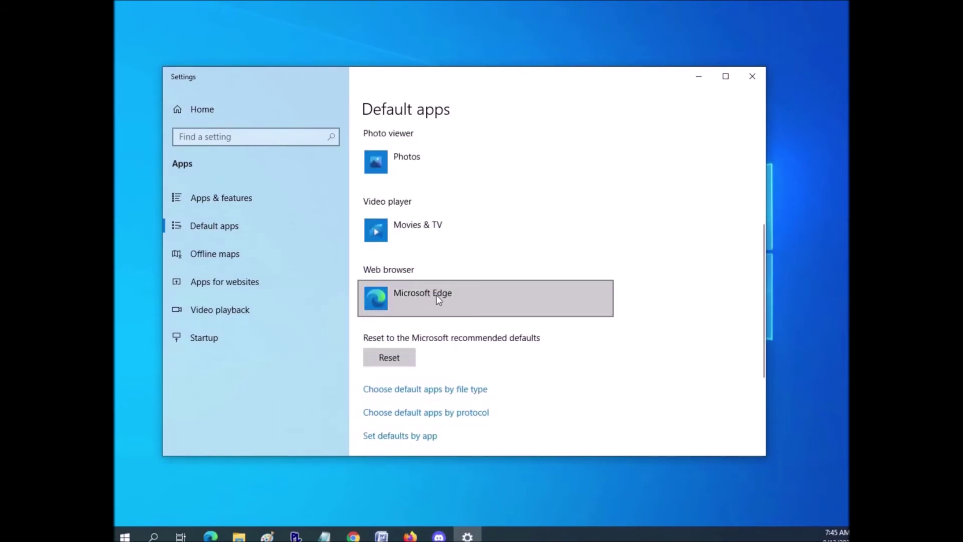
{"action": "left_click", "coordinate": [441, 294]}
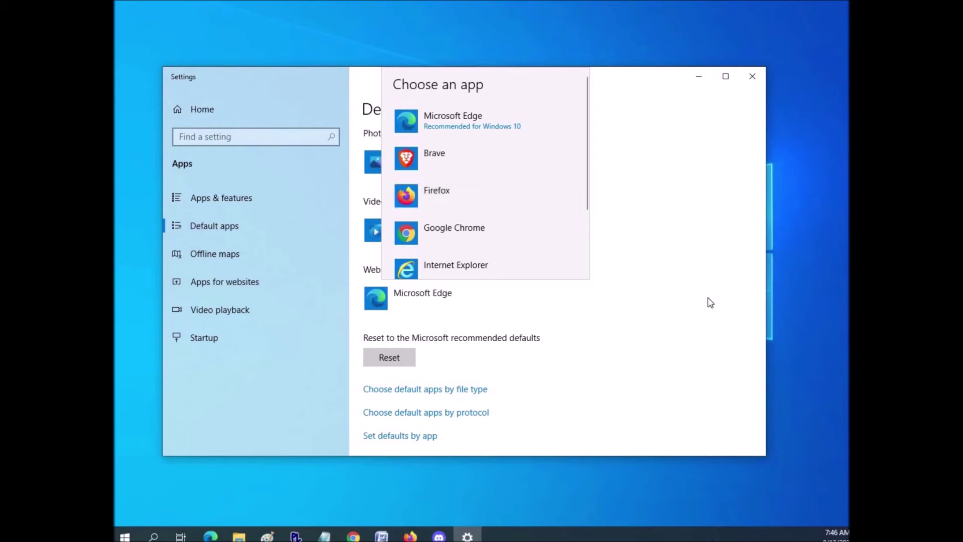
{"action": "left_click", "coordinate": [745, 106]}
{"action": "left_click", "coordinate": [753, 77]}
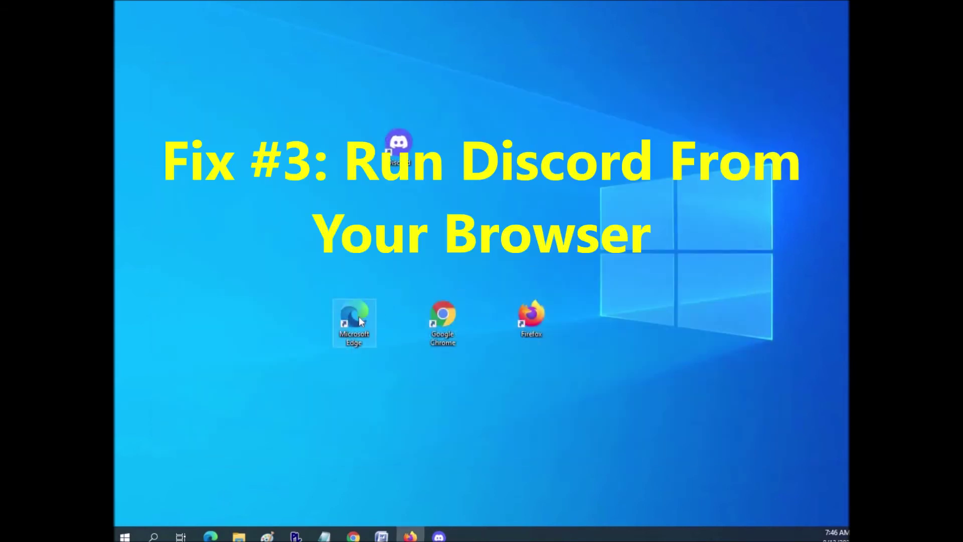
{"action": "double_click", "coordinate": [377, 300]}
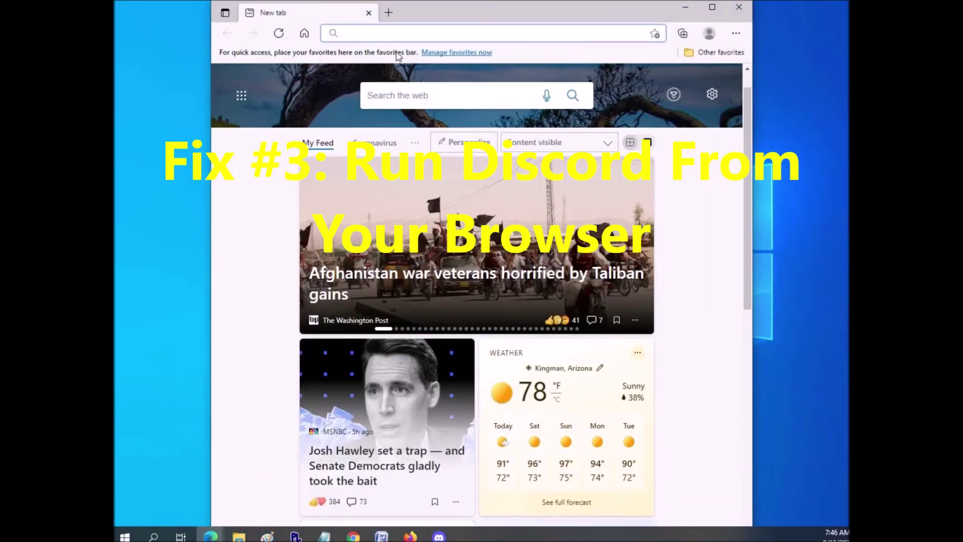
{"action": "right_click", "coordinate": [377, 34]}
{"action": "left_click", "coordinate": [451, 147]}
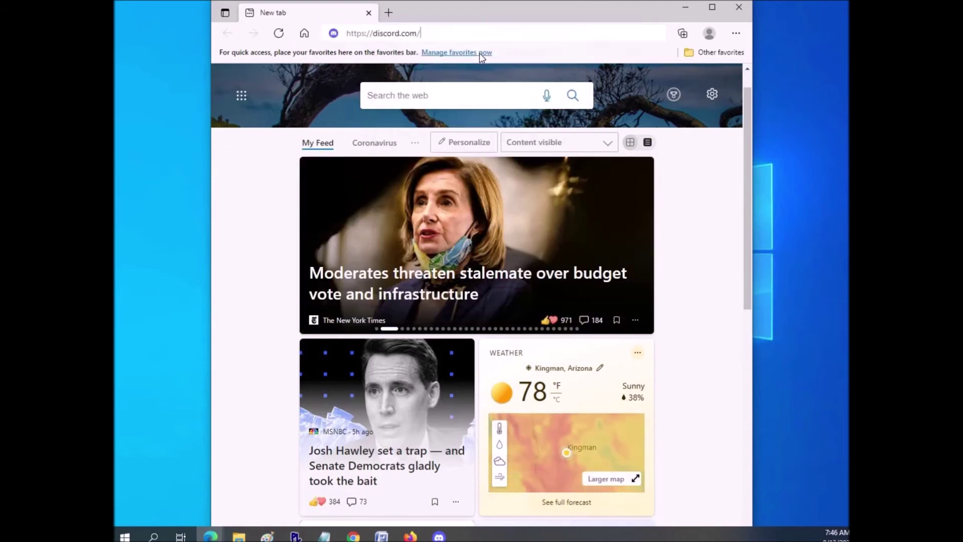
{"action": "key", "text": "Return"}
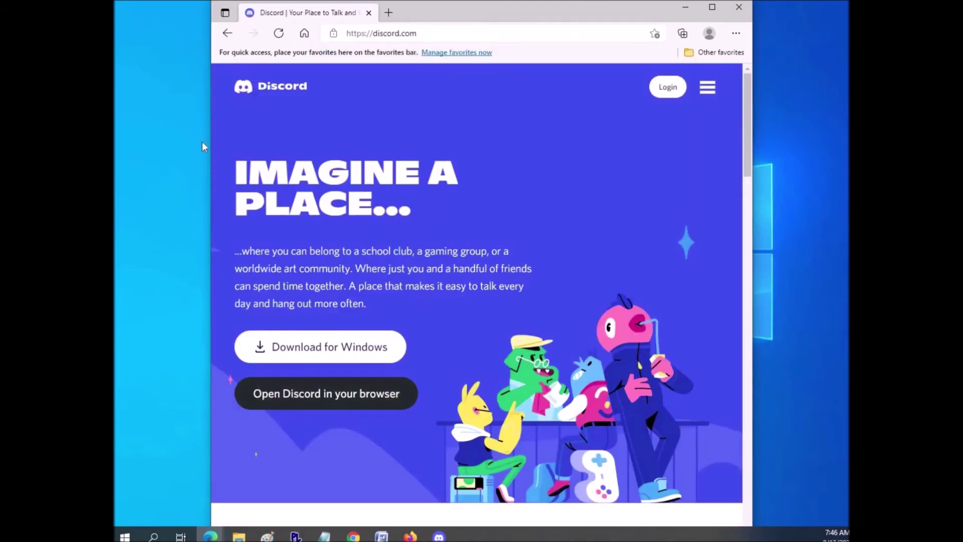
{"action": "left_click_drag", "start_coordinate": [189, 142], "coordinate": [138, 141]}
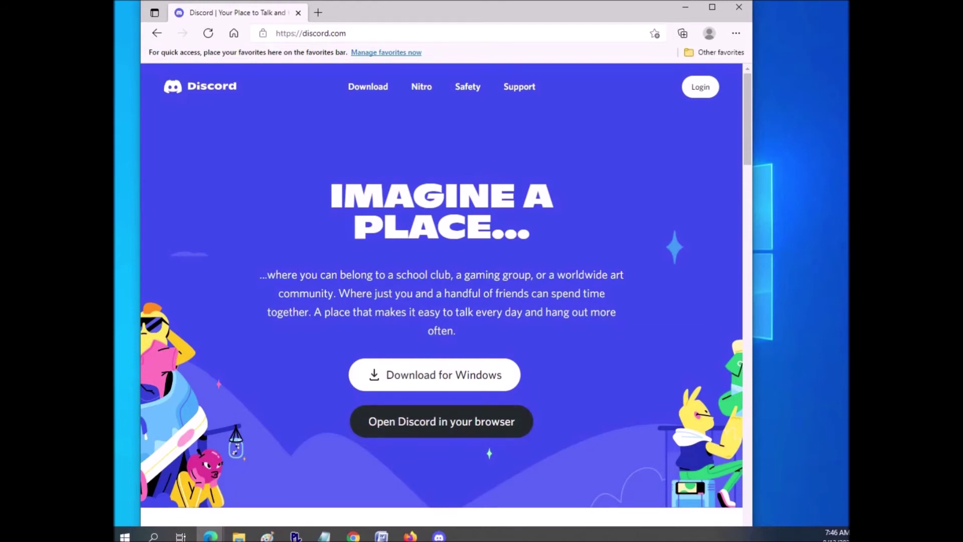
{"action": "left_click", "coordinate": [740, 8]}
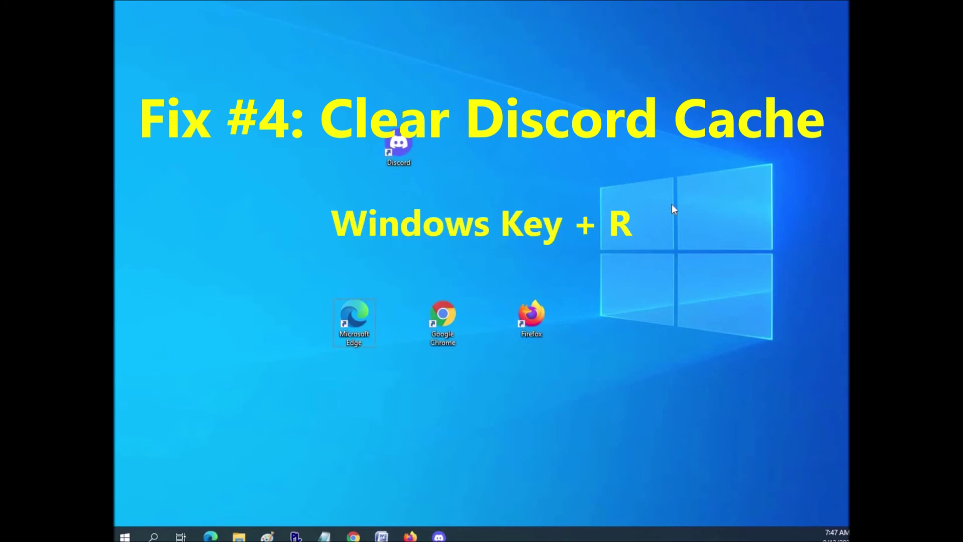
- Open the Discord cache folder in File Explorer by running %appdata%/discord/cache
{"action": "key", "text": "super+r"}
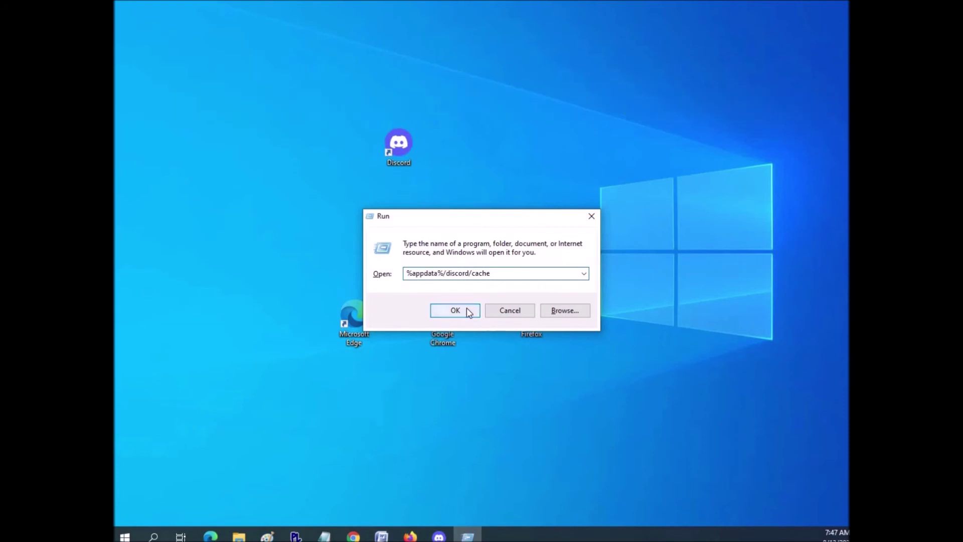
{"action": "left_click", "coordinate": [510, 309]}
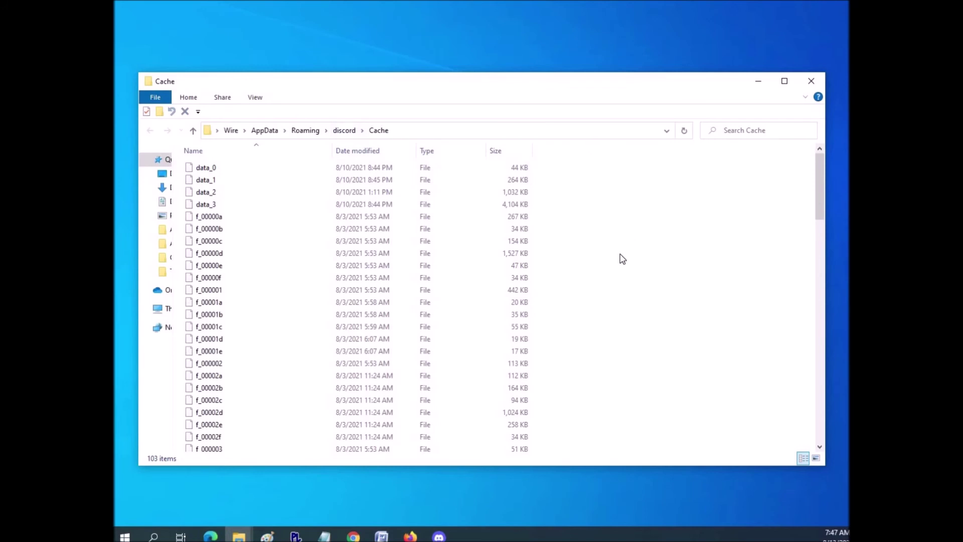
{"action": "left_click_drag", "start_coordinate": [819, 174], "coordinate": [652, 272]}
- Permanently delete all files in the Discord Cache folder, cancelling deletion of the files still in use
{"action": "key", "text": "ctrl+a"}
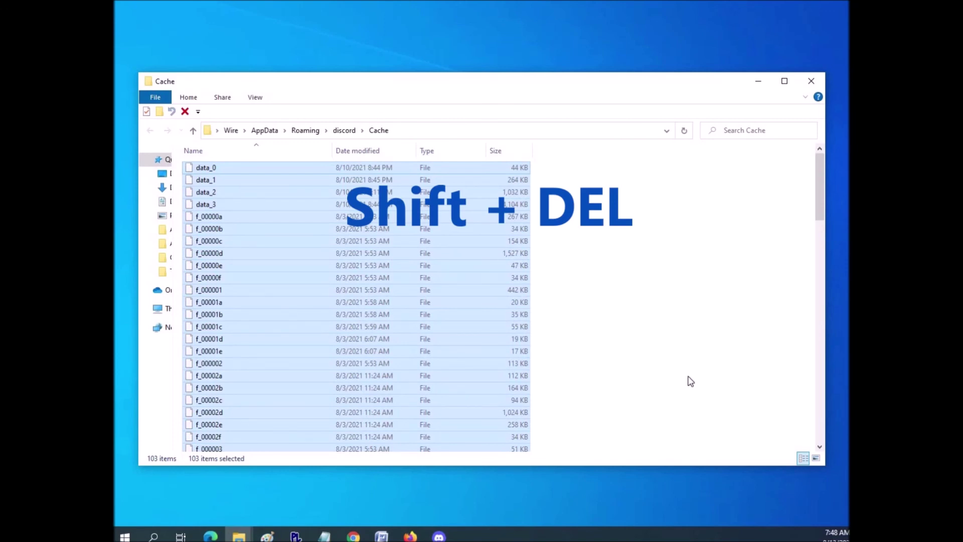
{"action": "key", "text": "shift+Delete"}
{"action": "key", "text": "Return"}
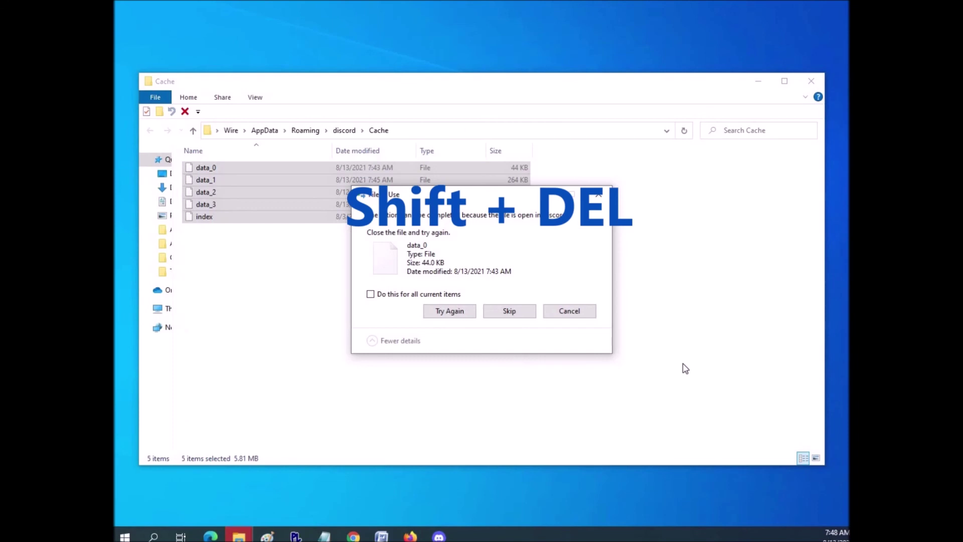
{"action": "key", "text": "Escape"}
- Review the data and index files left in the Cache folder and close the folder window
{"action": "left_click_drag", "start_coordinate": [609, 335], "coordinate": [229, 150]}
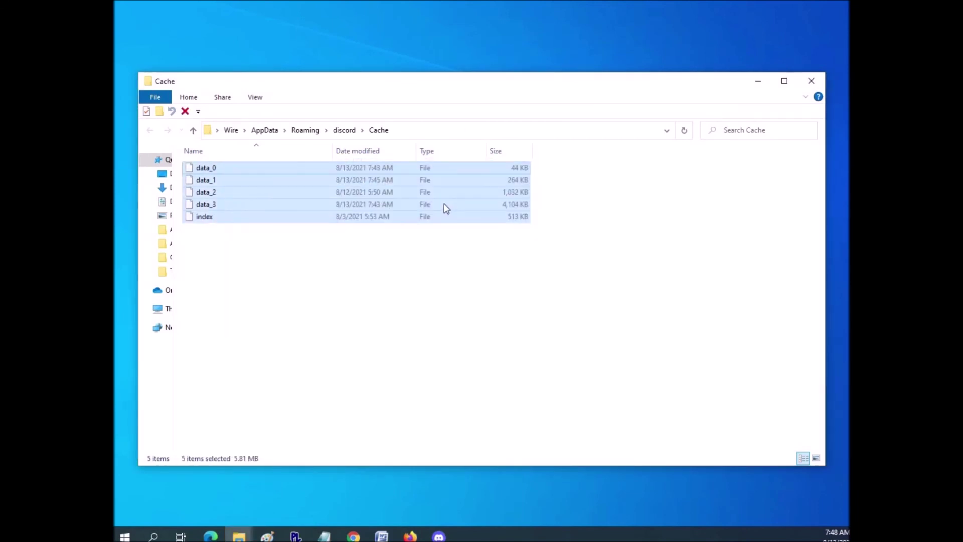
{"action": "right_click", "coordinate": [444, 205]}
{"action": "left_click", "coordinate": [538, 331]}
{"action": "left_click", "coordinate": [540, 334]}
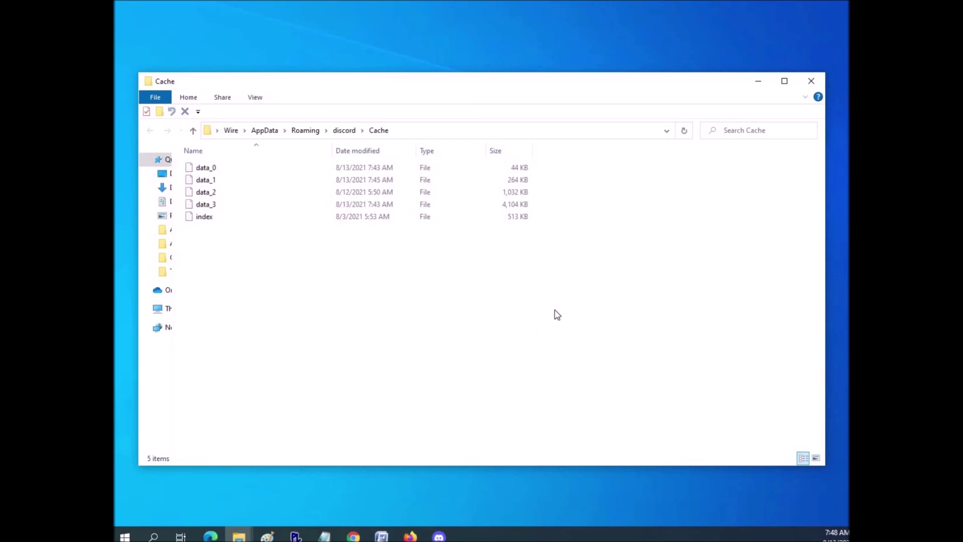
{"action": "left_click", "coordinate": [813, 82]}
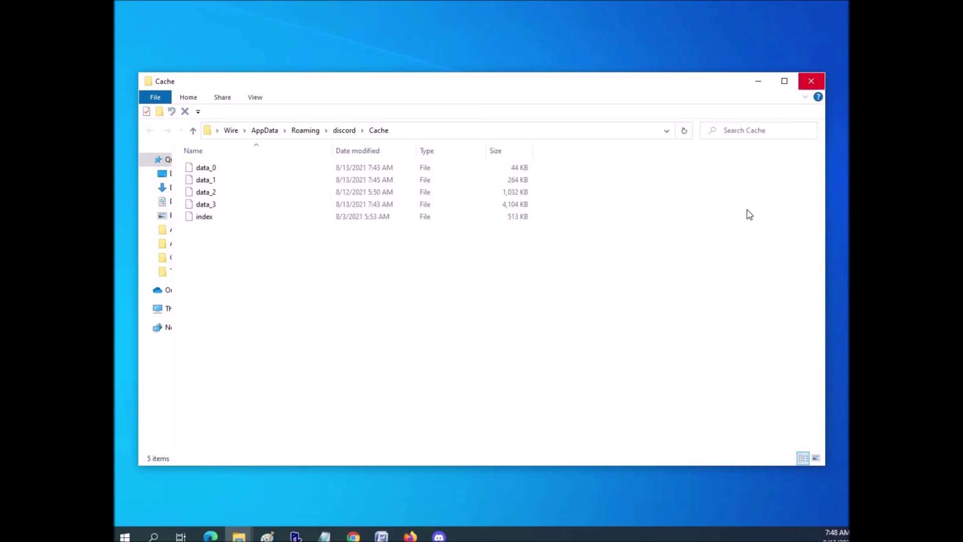